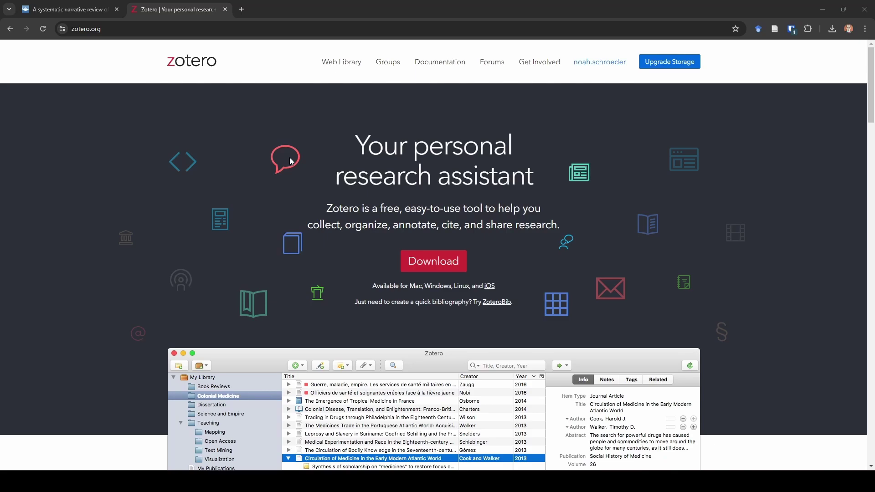
- Start a new group named 'Hello World' and choose private membership
{"action": "left_click", "coordinate": [386, 64]}
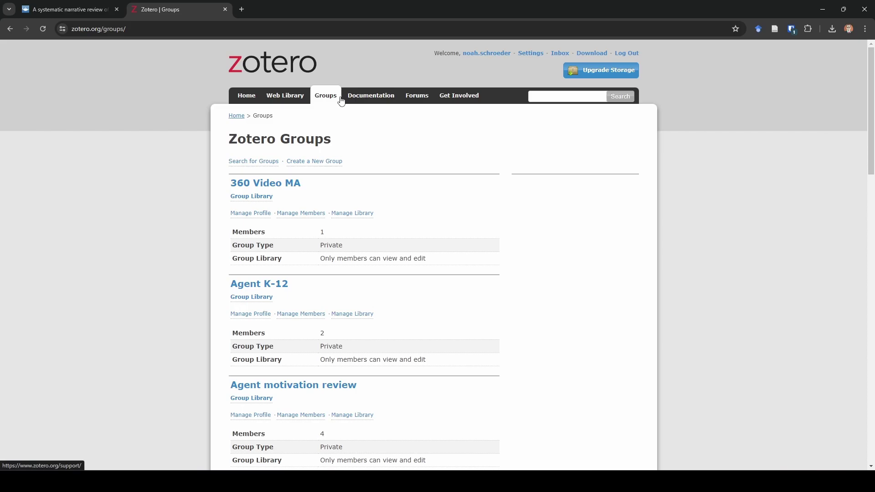
{"action": "left_click", "coordinate": [324, 164]}
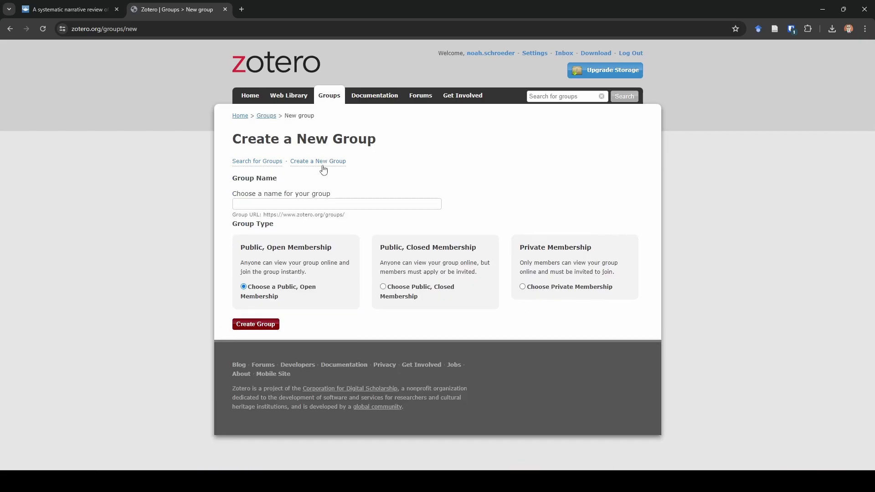
{"action": "left_click", "coordinate": [289, 205]}
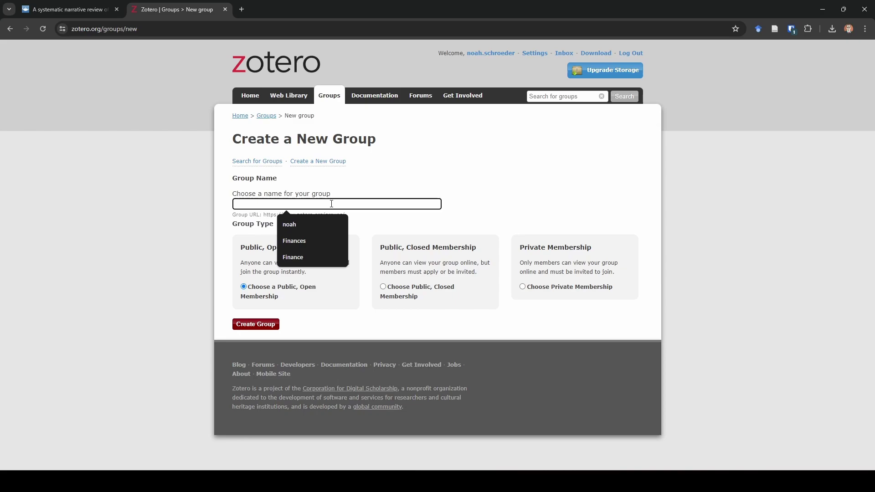
{"action": "left_click", "coordinate": [316, 188]}
{"action": "left_click", "coordinate": [277, 197]}
{"action": "double_click", "coordinate": [277, 196]}
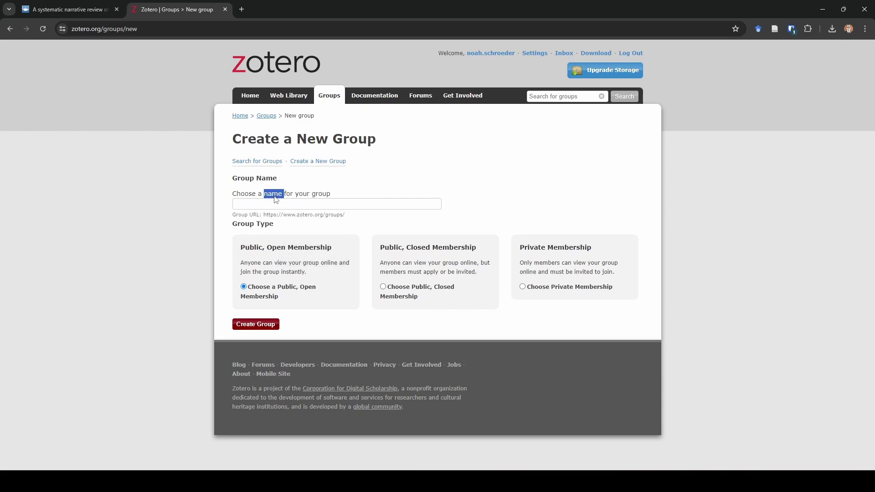
{"action": "left_click", "coordinate": [246, 203]}
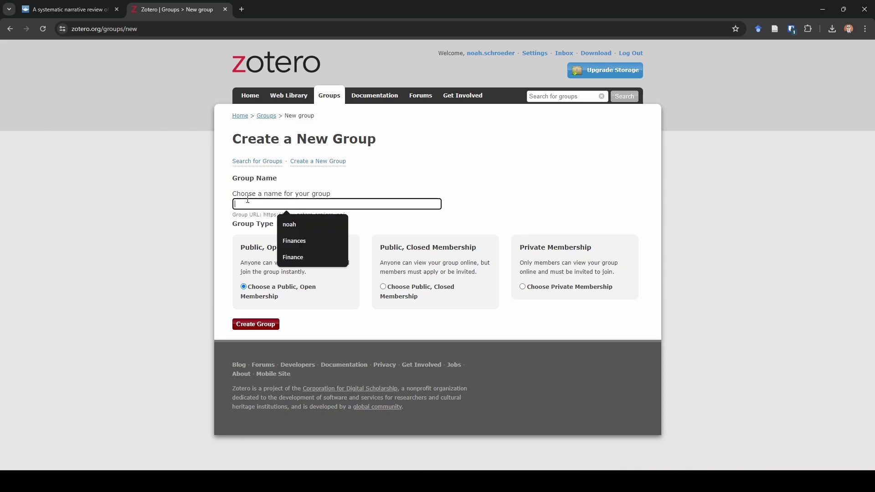
{"action": "type", "text": "Hello Wo"}
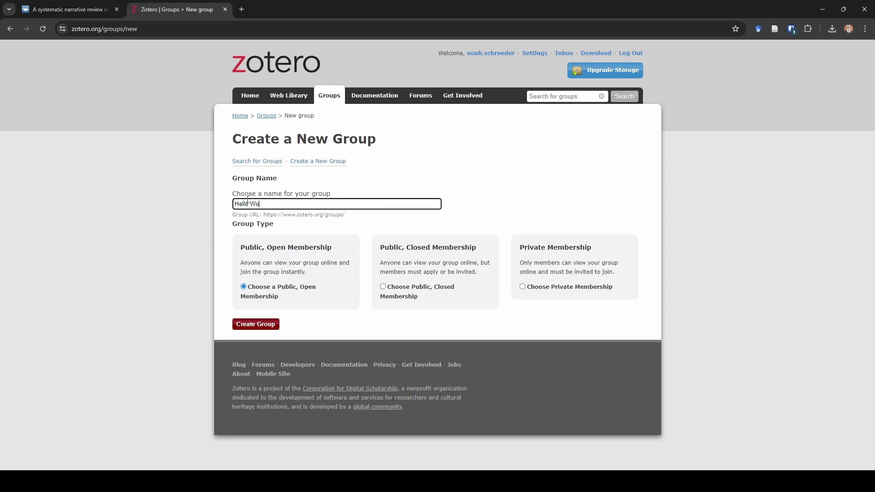
{"action": "type", "text": "rld"}
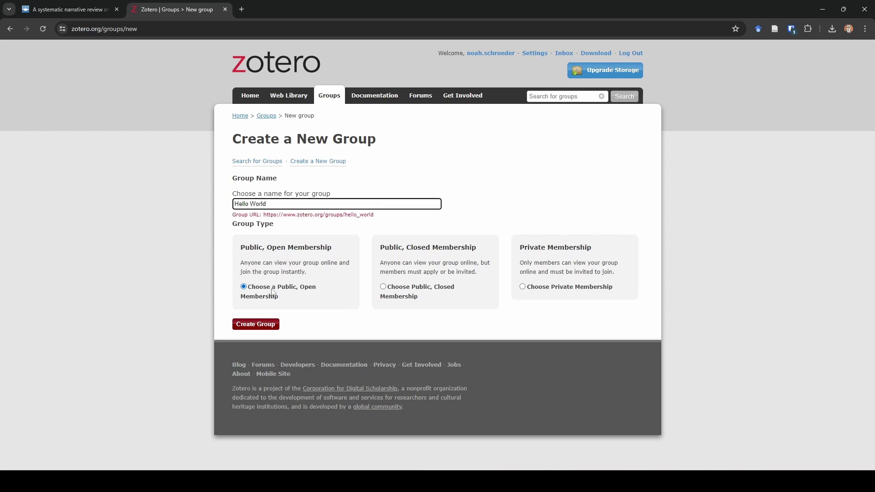
{"action": "left_click", "coordinate": [287, 261]}
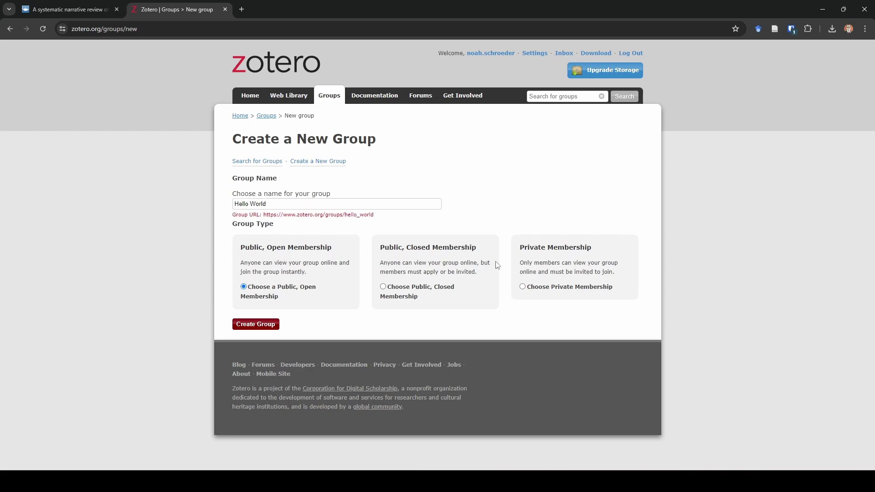
{"action": "left_click", "coordinate": [562, 288]}
- Create the Hello World group, save its library settings, and bring the Zotero desktop app forward
{"action": "left_click", "coordinate": [255, 326]}
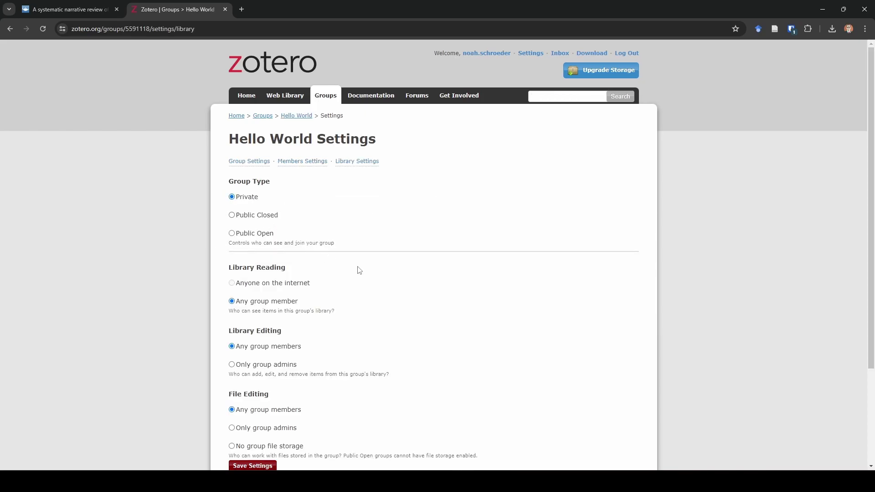
{"action": "scroll", "coordinate": [354, 264], "scroll_direction": "down", "scroll_amount": 2}
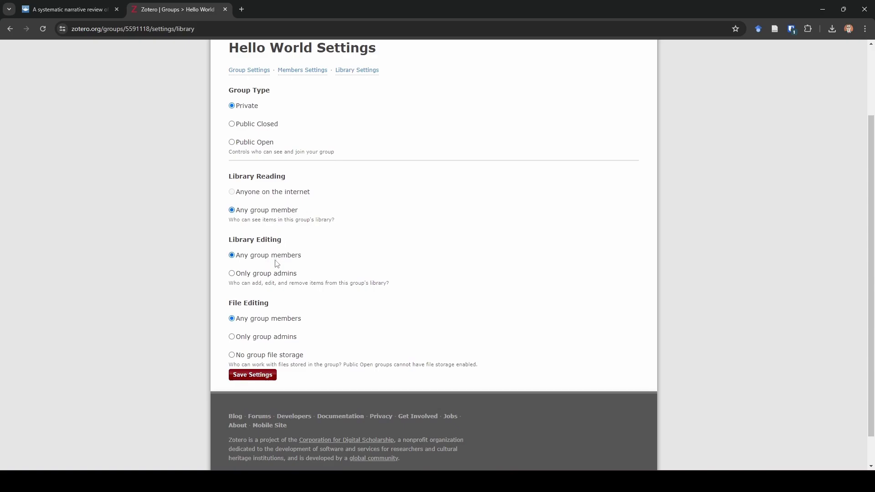
{"action": "left_click", "coordinate": [270, 377]}
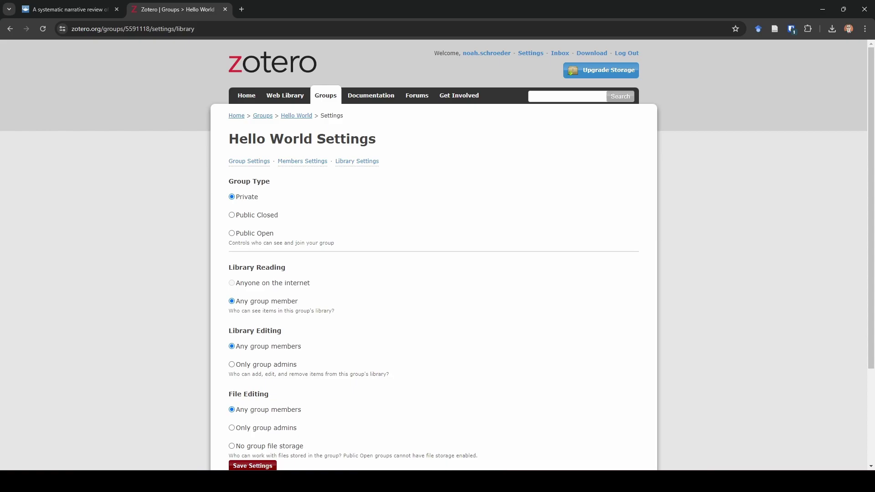
{"action": "left_click", "coordinate": [573, 468]}
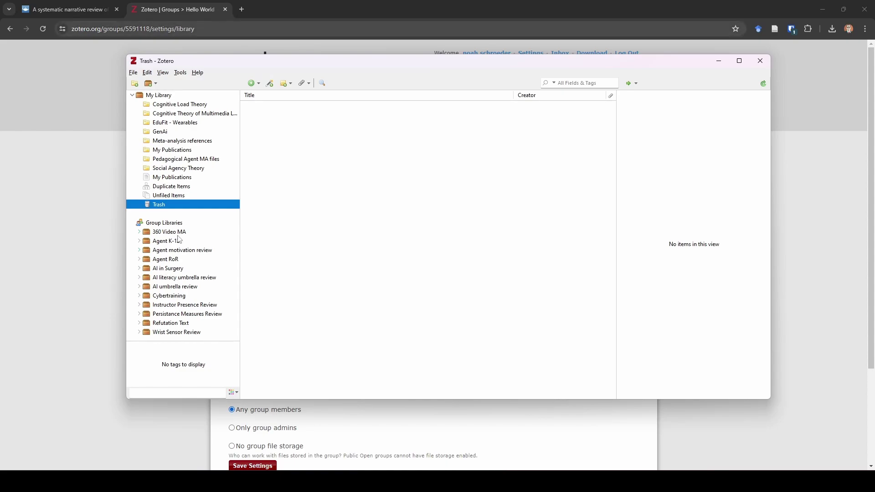
- Sync the desktop library and open the newly listed Hello World group library
{"action": "left_click", "coordinate": [763, 84]}
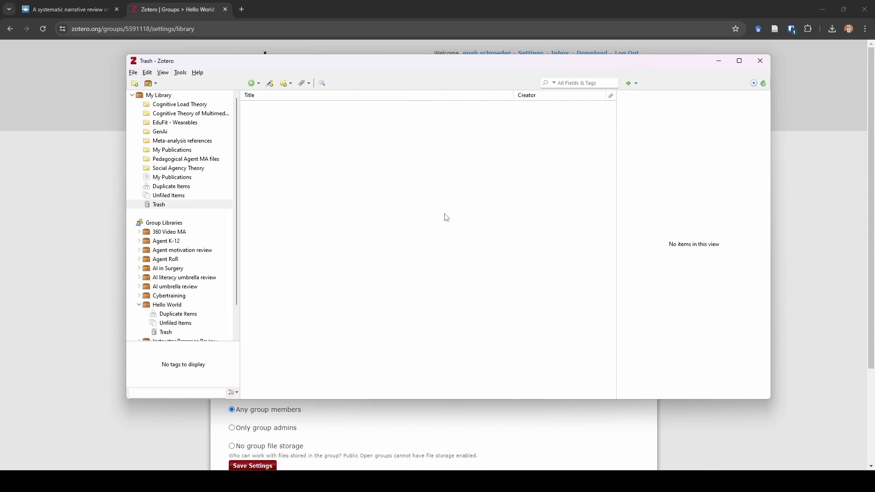
{"action": "scroll", "coordinate": [197, 295], "scroll_direction": "down", "scroll_amount": 1}
{"action": "left_click", "coordinate": [175, 275]}
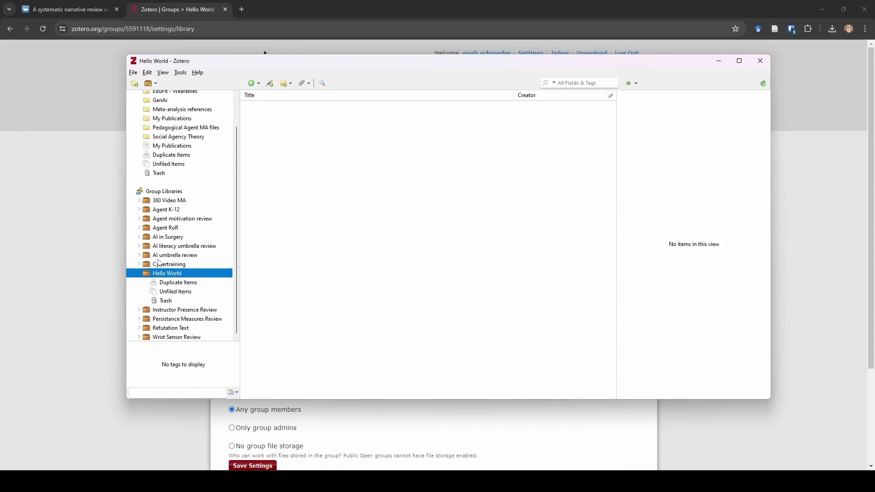
- Import references from a file into Hello World with default options, bringing in 34 items
{"action": "left_click", "coordinate": [132, 72]}
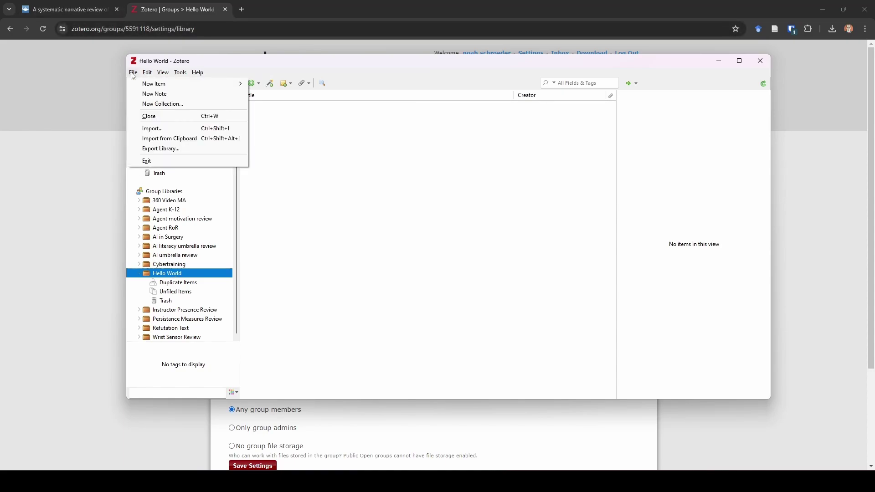
{"action": "left_click", "coordinate": [152, 129]}
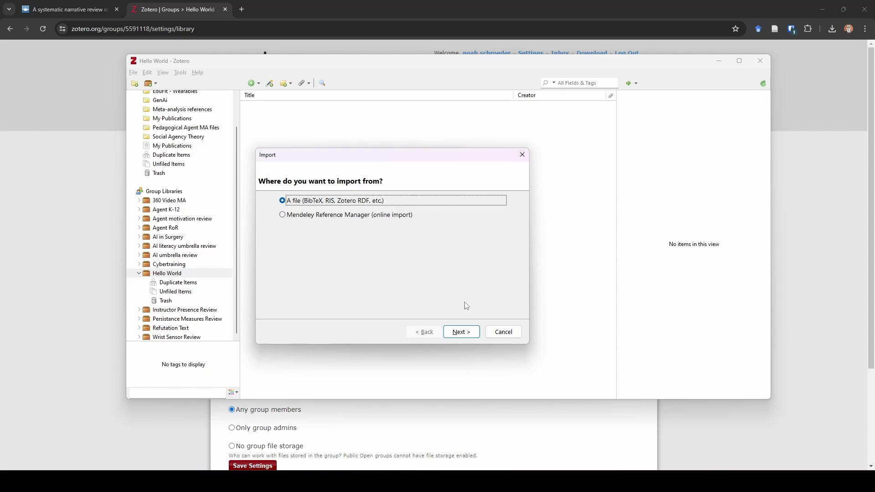
{"action": "left_click", "coordinate": [462, 332]}
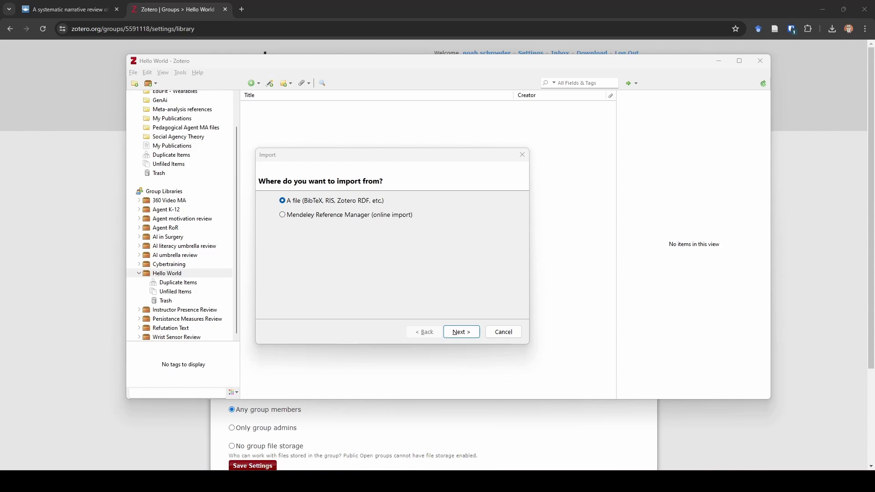
{"action": "left_click", "coordinate": [461, 332]}
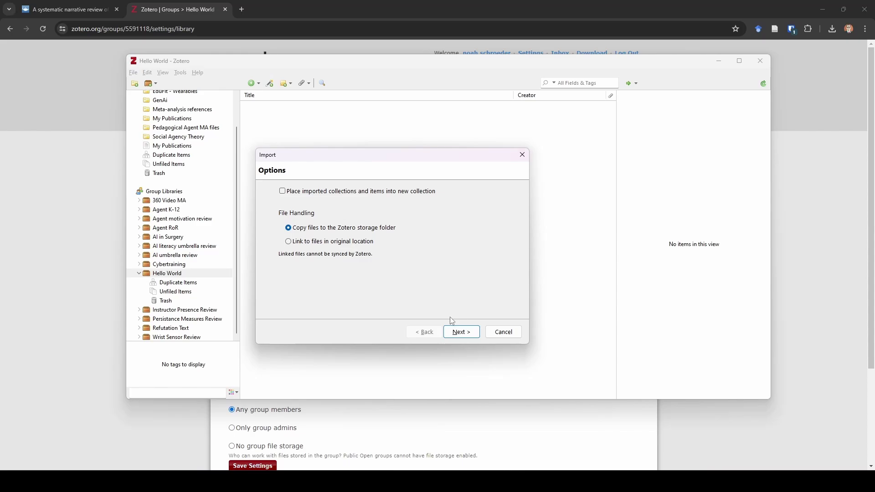
{"action": "left_click", "coordinate": [460, 332]}
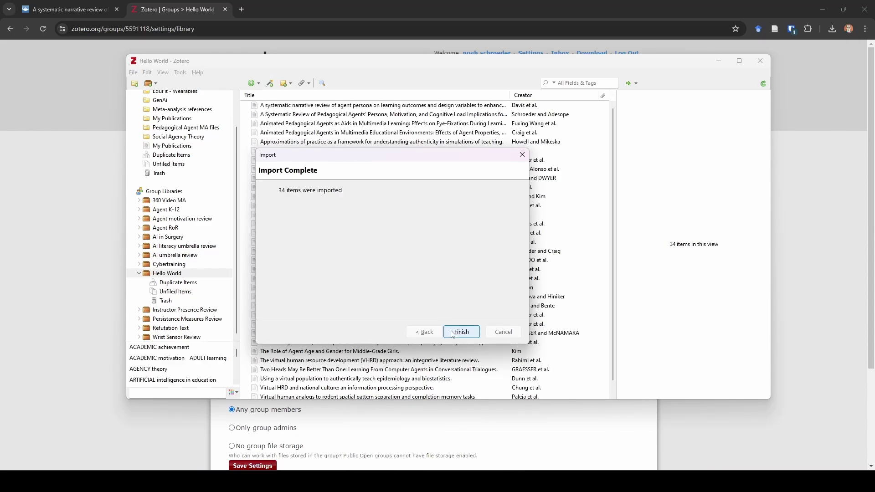
- Finish the import summary and view the pedagogical agents' persona review metadata
{"action": "left_click", "coordinate": [452, 334]}
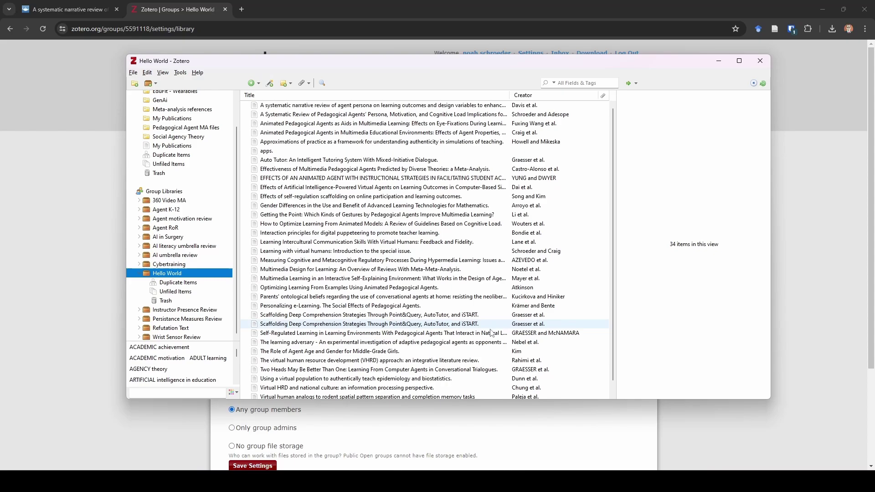
{"action": "scroll", "coordinate": [491, 329], "scroll_direction": "down", "scroll_amount": 1}
{"action": "scroll", "coordinate": [491, 333], "scroll_direction": "up", "scroll_amount": 1}
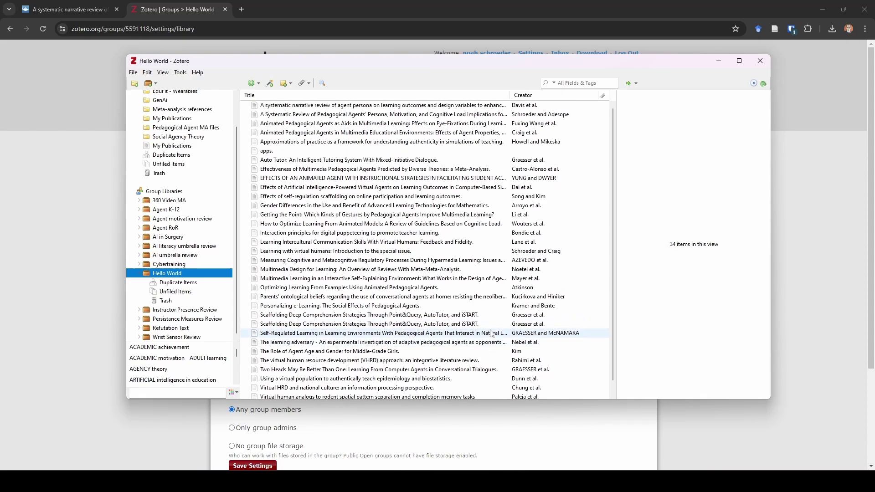
{"action": "left_click", "coordinate": [473, 114]}
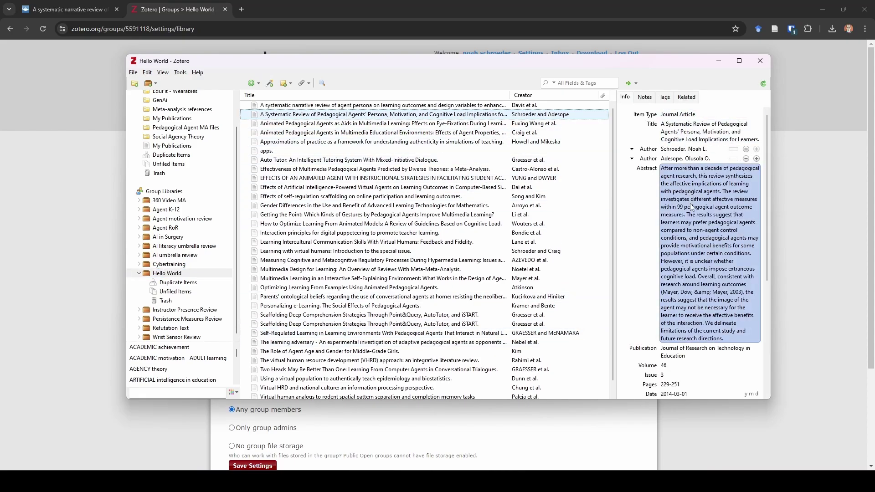
{"action": "scroll", "coordinate": [725, 324], "scroll_direction": "down", "scroll_amount": 3}
{"action": "scroll", "coordinate": [725, 324], "scroll_direction": "down", "scroll_amount": 2}
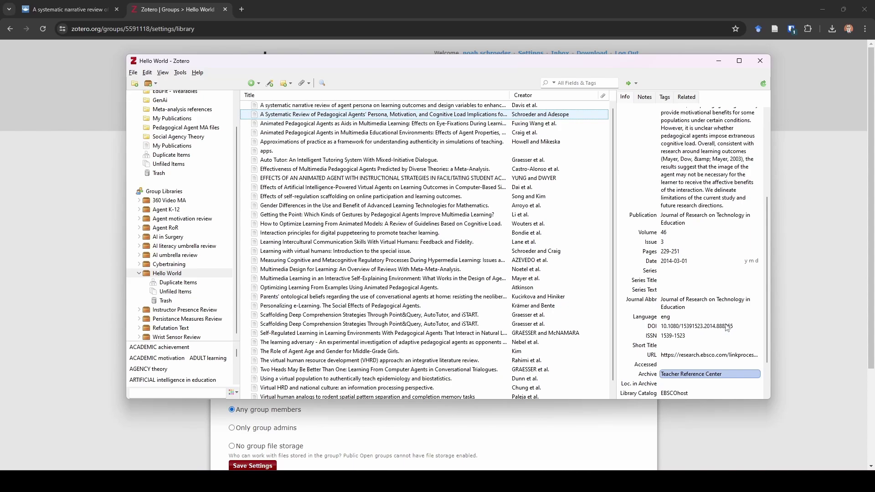
{"action": "scroll", "coordinate": [725, 323], "scroll_direction": "up", "scroll_amount": 5}
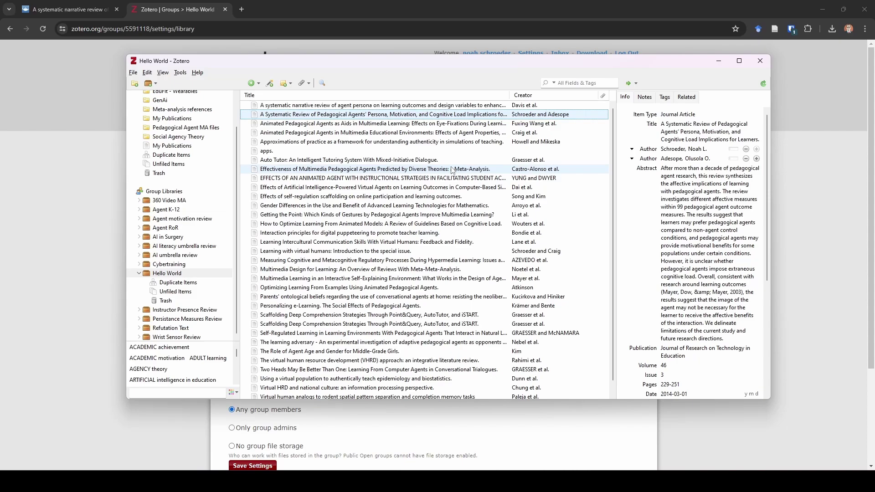
- Import another reference file into Hello World and open the references-2024-07-06 collection of 140 items
{"action": "left_click", "coordinate": [171, 274]}
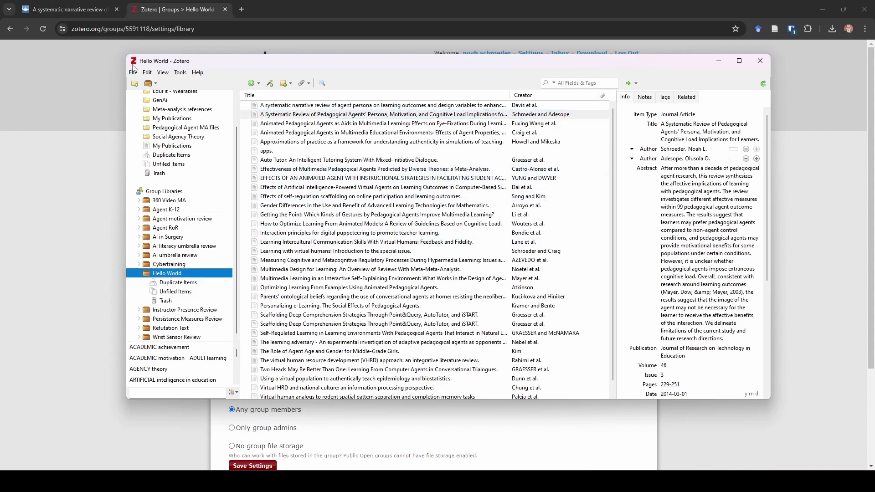
{"action": "left_click", "coordinate": [133, 72]}
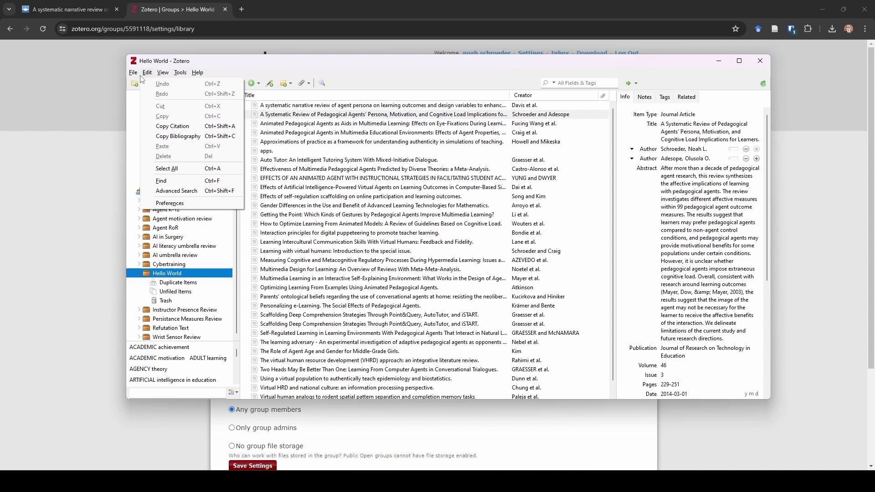
{"action": "left_click", "coordinate": [152, 128]}
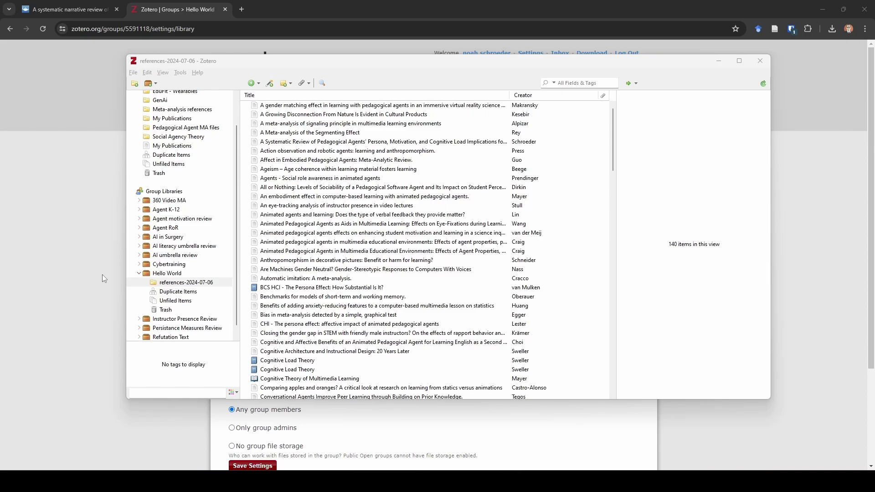
{"action": "left_click", "coordinate": [186, 283]}
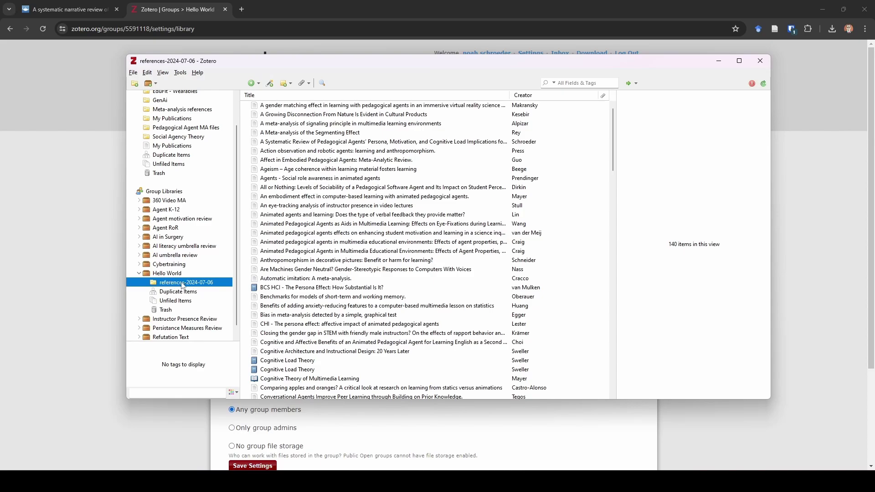
- Show all 174 Hello World items and inspect the systematic review, eye-fixations and multimedia duplicates
{"action": "left_click", "coordinate": [178, 275]}
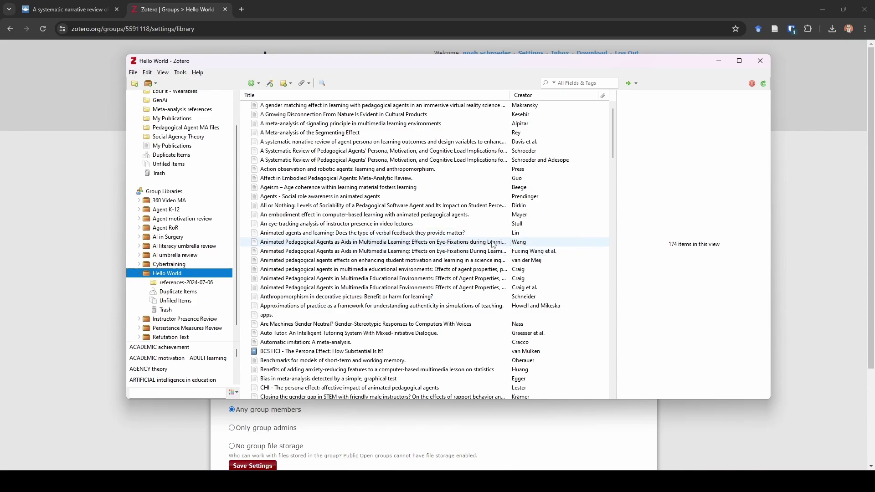
{"action": "left_click", "coordinate": [445, 160]}
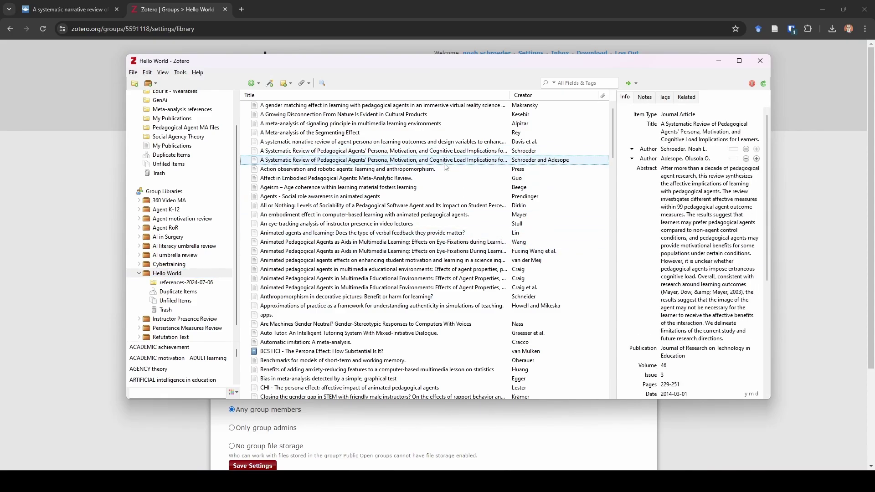
{"action": "left_click", "coordinate": [448, 251]}
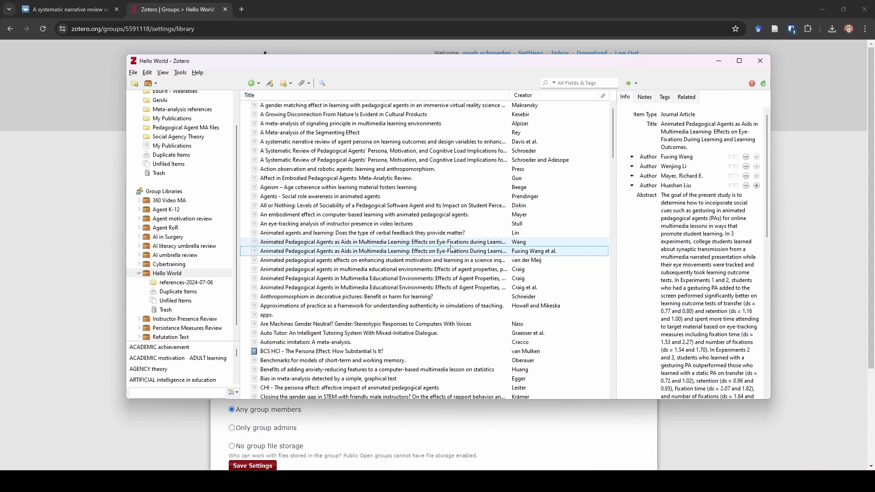
{"action": "left_click", "coordinate": [445, 278]}
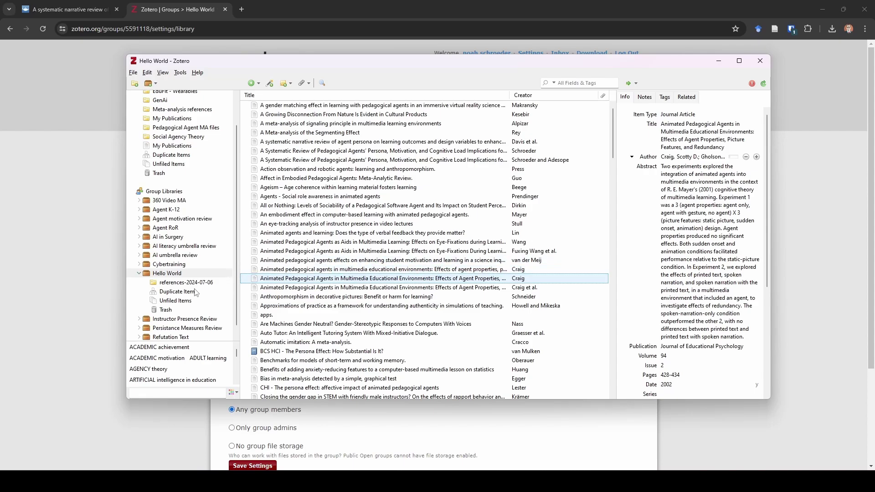
- In Duplicate Items, select the systematic review pair and compare its two versions
{"action": "left_click", "coordinate": [178, 291]}
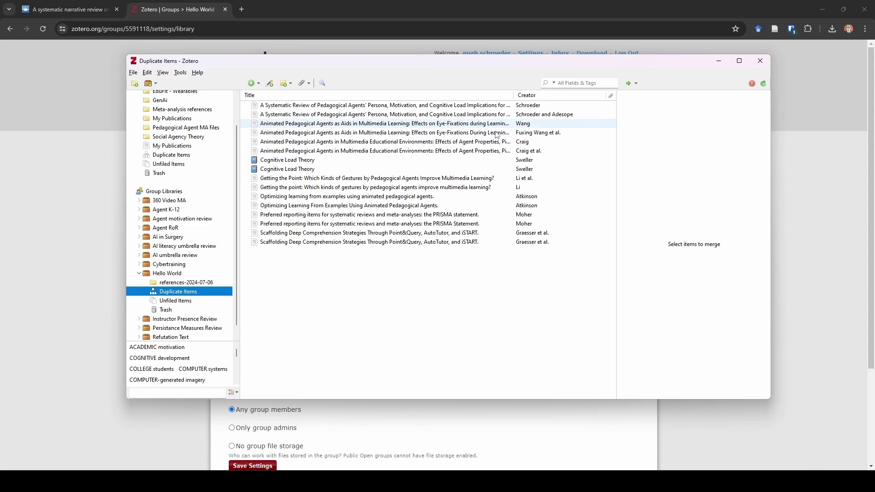
{"action": "left_click", "coordinate": [459, 114]}
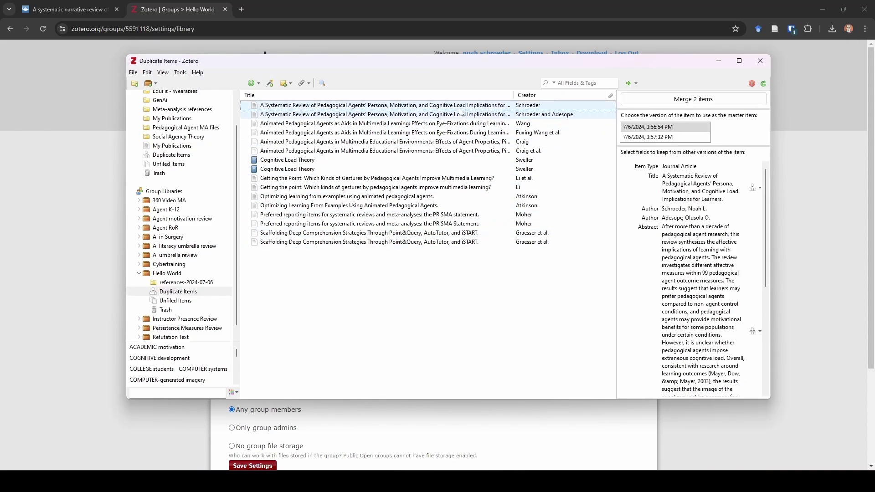
{"action": "left_click", "coordinate": [679, 138]}
{"action": "left_click", "coordinate": [677, 133]}
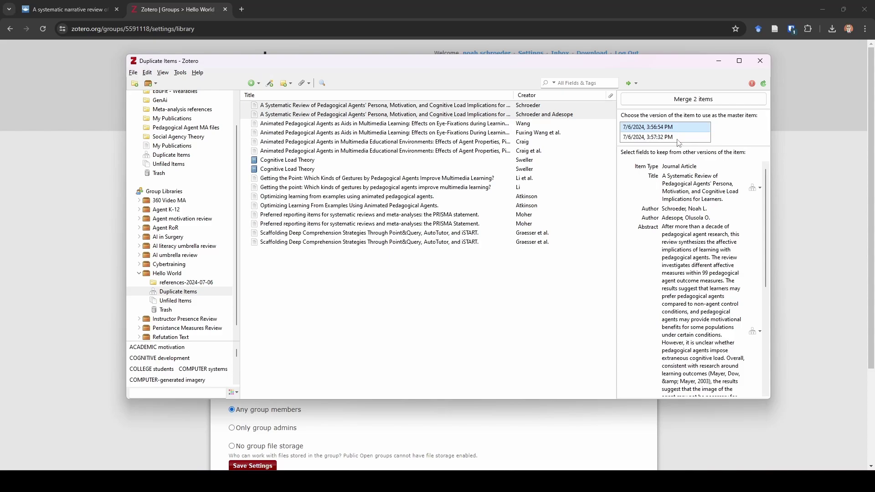
{"action": "left_click", "coordinate": [679, 143]}
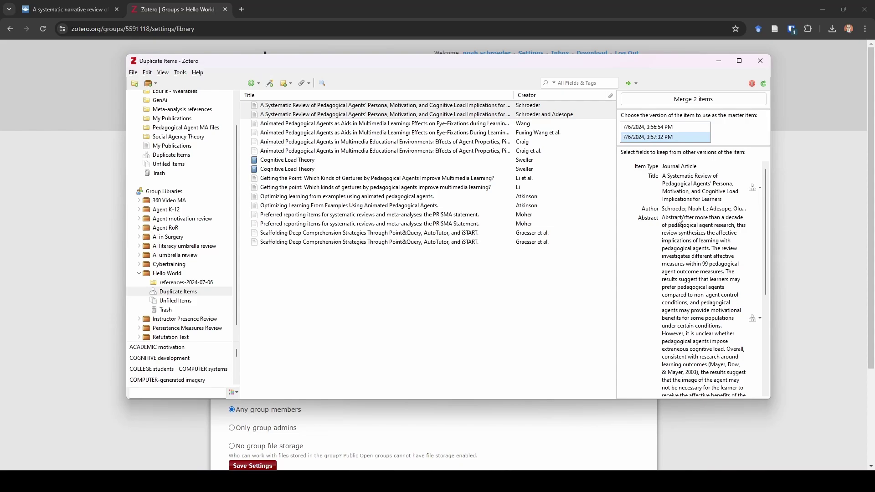
- Keep the 3:56:54 PM version as master and merge the two systematic review items
{"action": "left_click", "coordinate": [676, 127]}
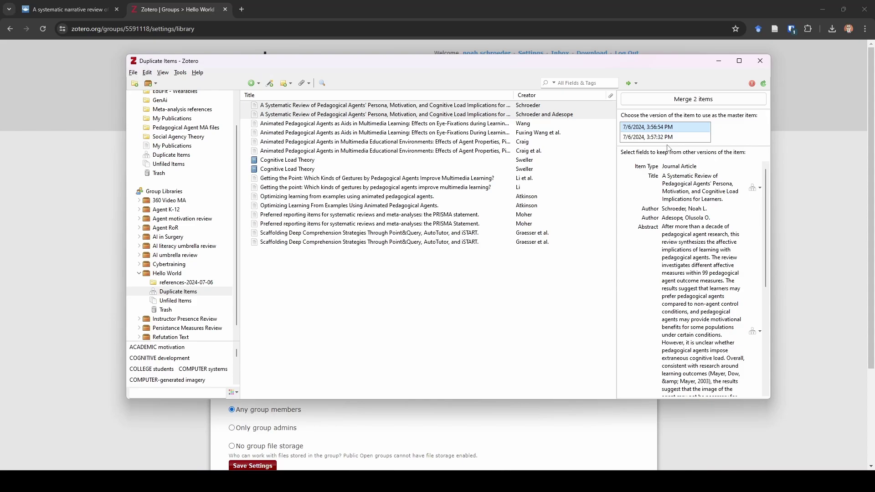
{"action": "left_click", "coordinate": [668, 138]}
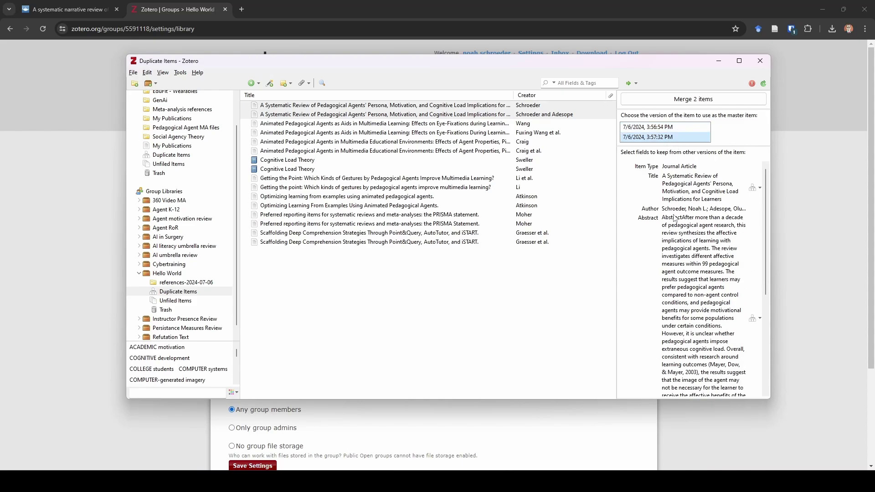
{"action": "left_click", "coordinate": [686, 127]}
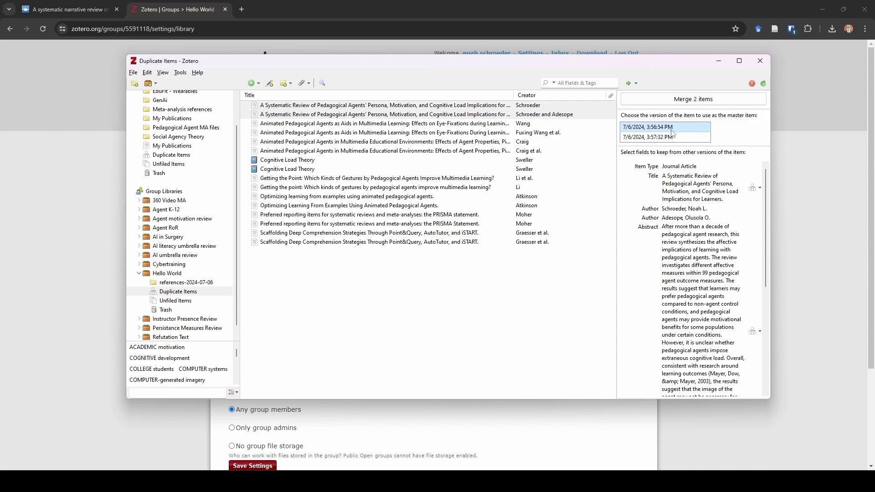
{"action": "left_click", "coordinate": [711, 100]}
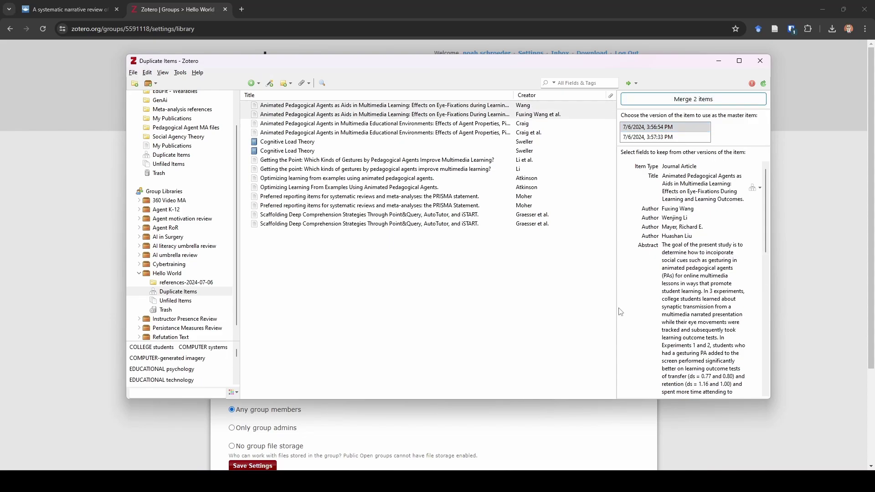
- Merge the eye-fixations pair keeping 3:56:54 PM and the multimedia environments pair keeping 3:56:55 PM
{"action": "left_click", "coordinate": [679, 138]}
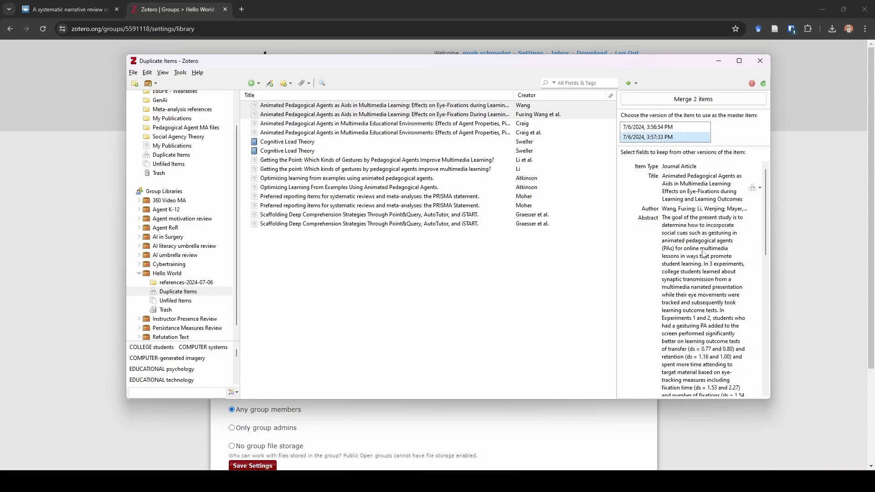
{"action": "left_click", "coordinate": [699, 129]}
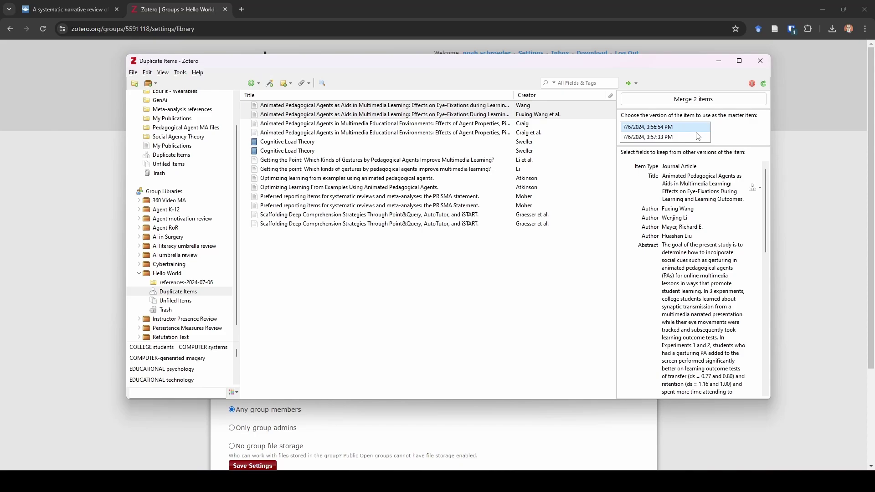
{"action": "left_click", "coordinate": [703, 101]}
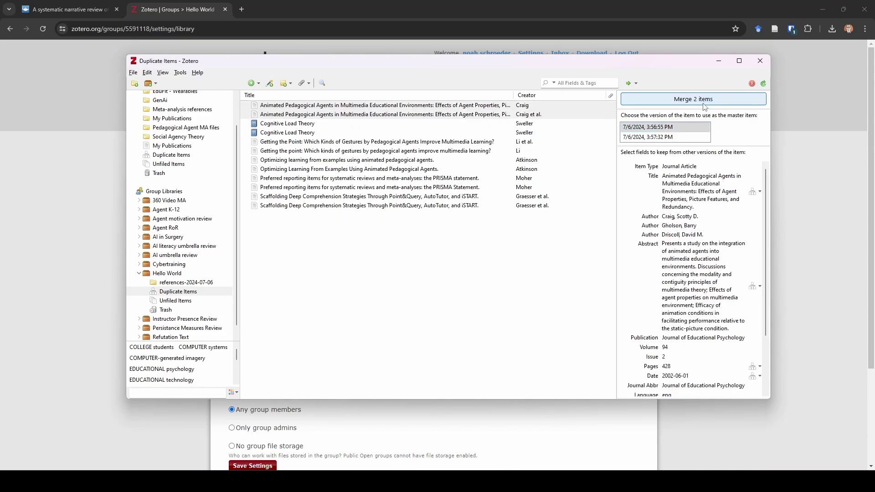
{"action": "left_click", "coordinate": [662, 137]}
{"action": "key", "text": "Up"}
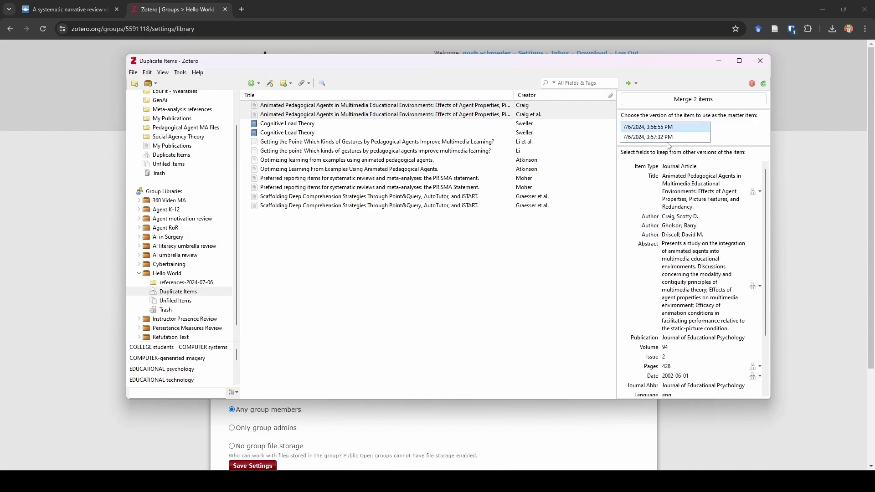
{"action": "left_click", "coordinate": [669, 139]}
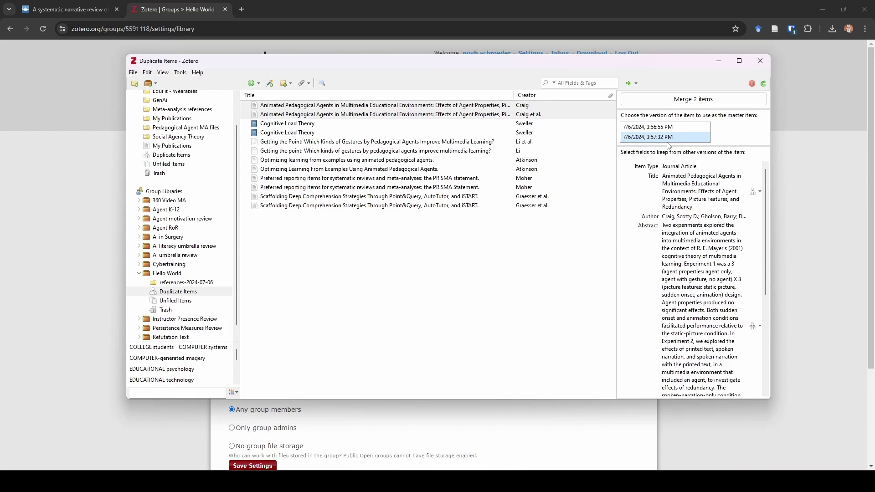
{"action": "left_click", "coordinate": [674, 129]}
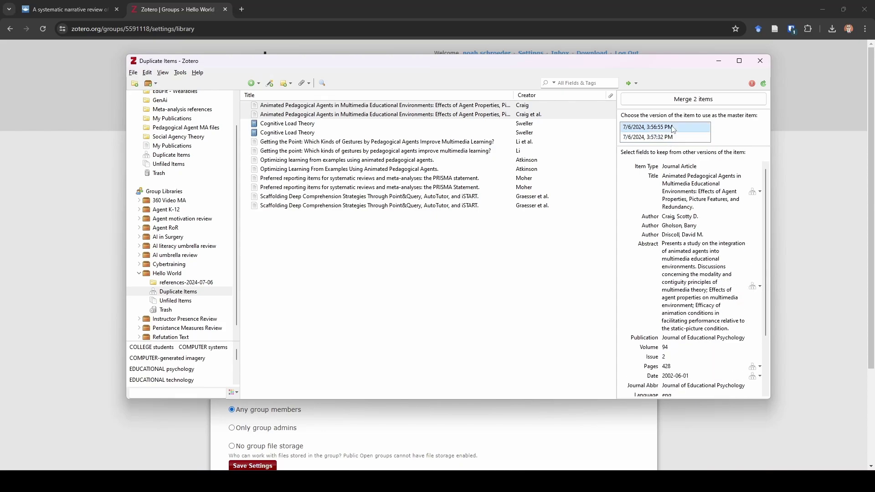
{"action": "left_click", "coordinate": [695, 100]}
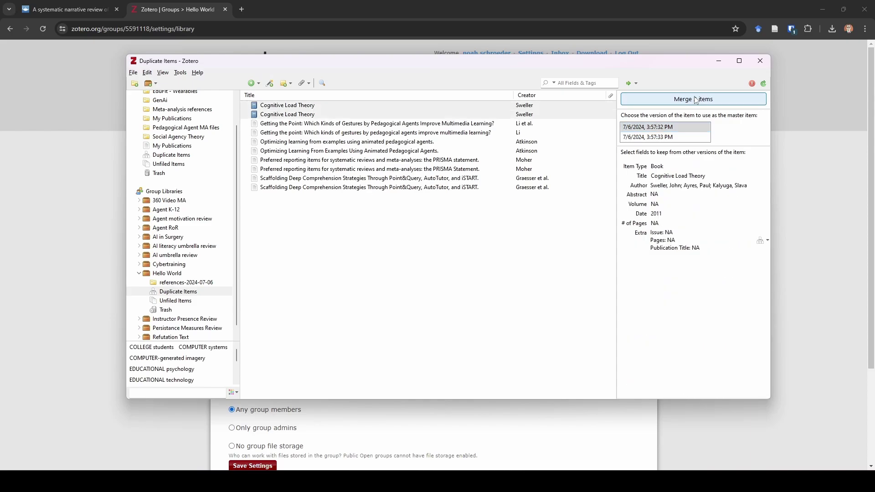
- Merge the Cognitive Load Theory pair keeping 3:57:32 PM, then the remaining pairs through Scaffolding
{"action": "left_click", "coordinate": [683, 138]}
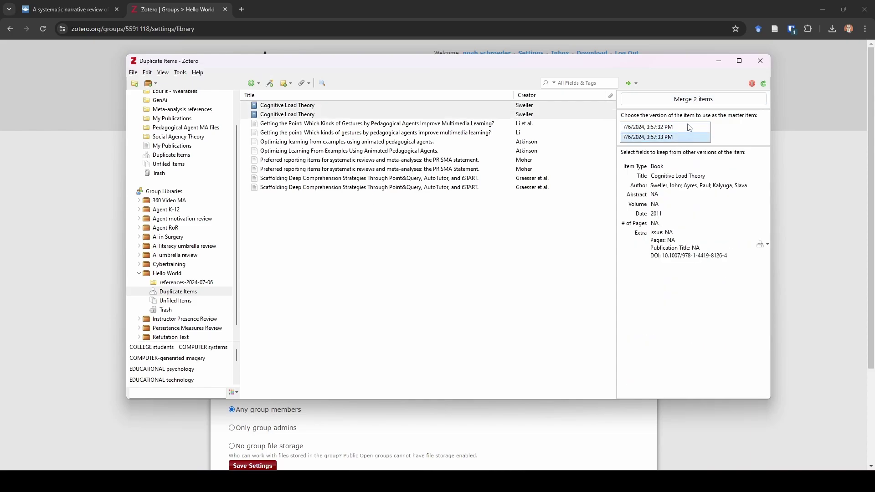
{"action": "left_click", "coordinate": [688, 128]}
{"action": "left_click", "coordinate": [683, 100]}
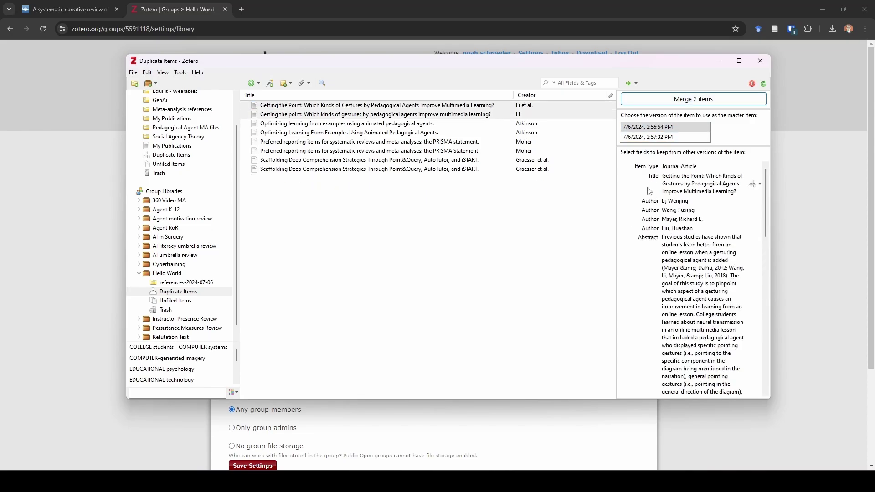
{"action": "left_click", "coordinate": [669, 100]}
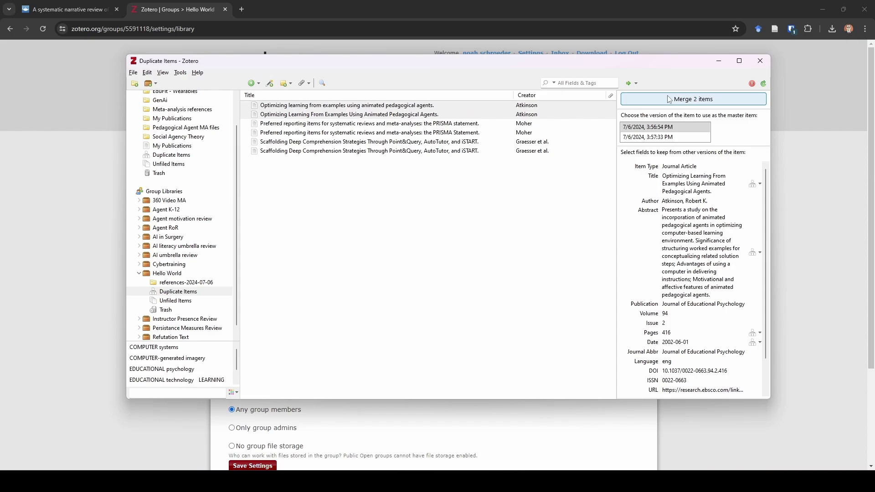
{"action": "left_click", "coordinate": [669, 99]}
{"action": "left_click", "coordinate": [669, 99]}
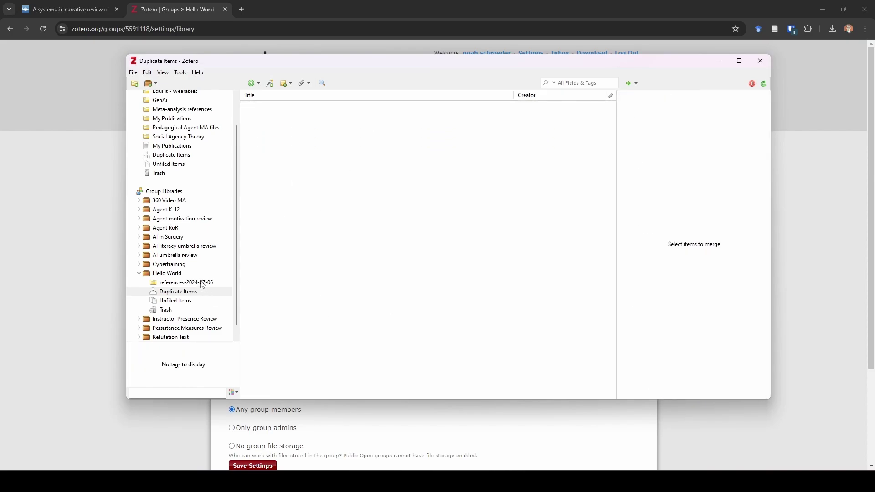
- Show the full Hello World library, now holding 166 unique items
{"action": "left_click", "coordinate": [172, 273]}
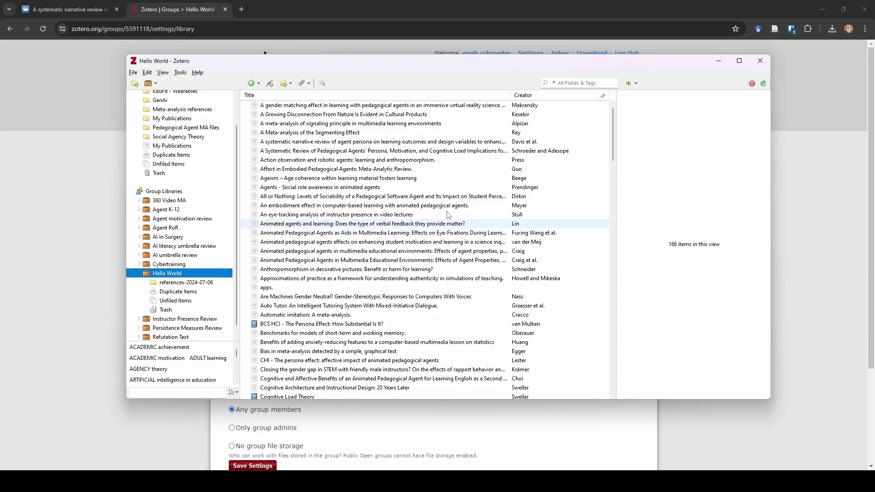
{"action": "scroll", "coordinate": [422, 176], "scroll_direction": "down", "scroll_amount": 5}
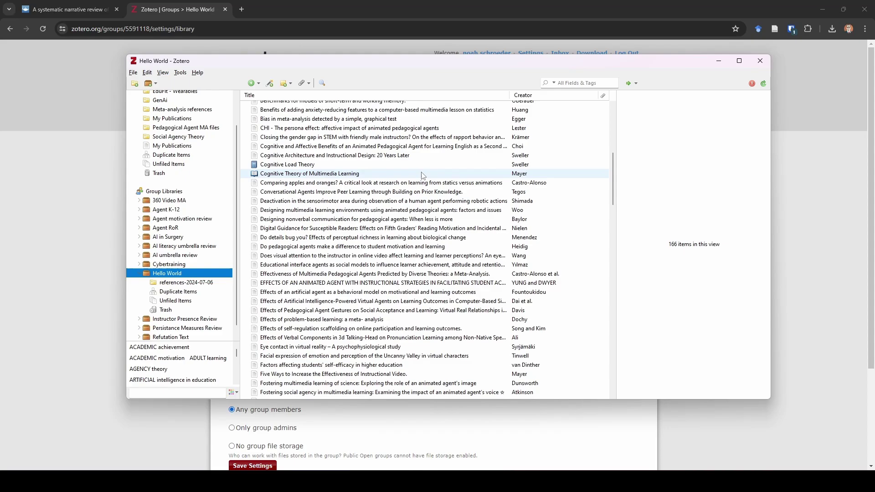
{"action": "scroll", "coordinate": [422, 176], "scroll_direction": "down", "scroll_amount": 5}
{"action": "scroll", "coordinate": [422, 176], "scroll_direction": "up", "scroll_amount": 8}
{"action": "scroll", "coordinate": [422, 176], "scroll_direction": "up", "scroll_amount": 5}
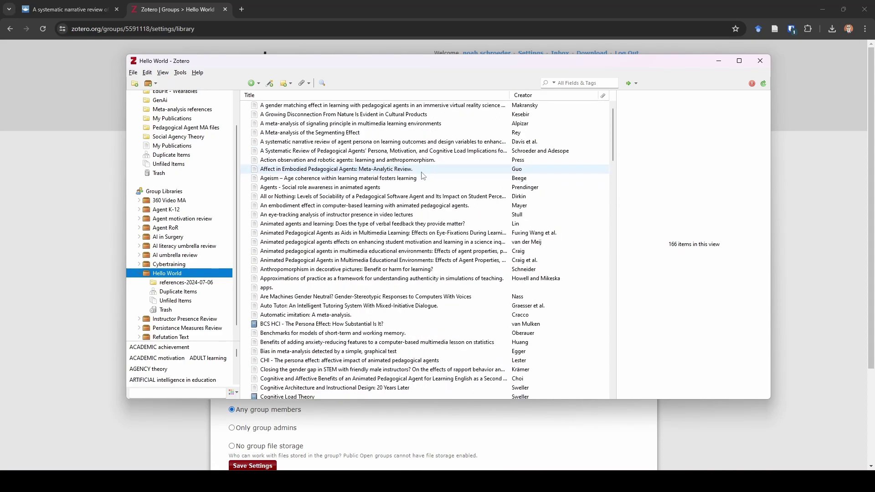